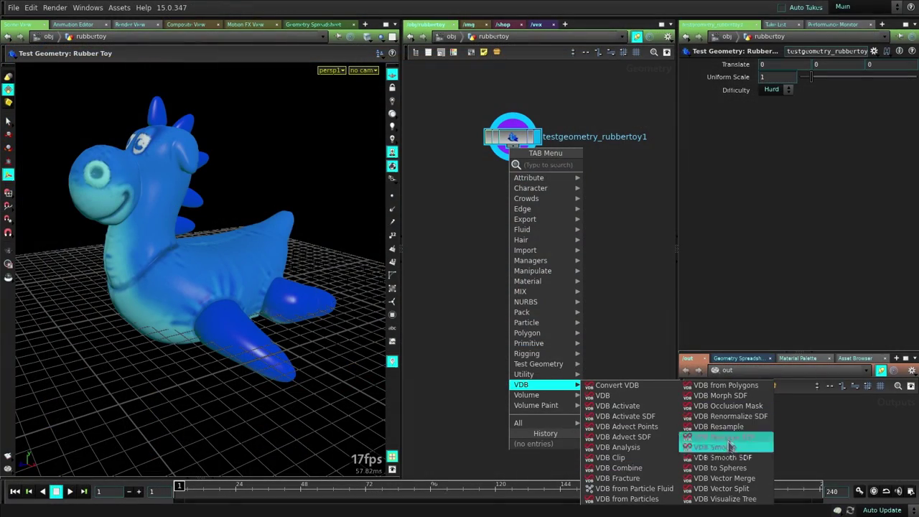
Add VDB from Polygons after the rubber toy, enabling Fog VDB instead of Distance VDB.
left_click(725, 385)
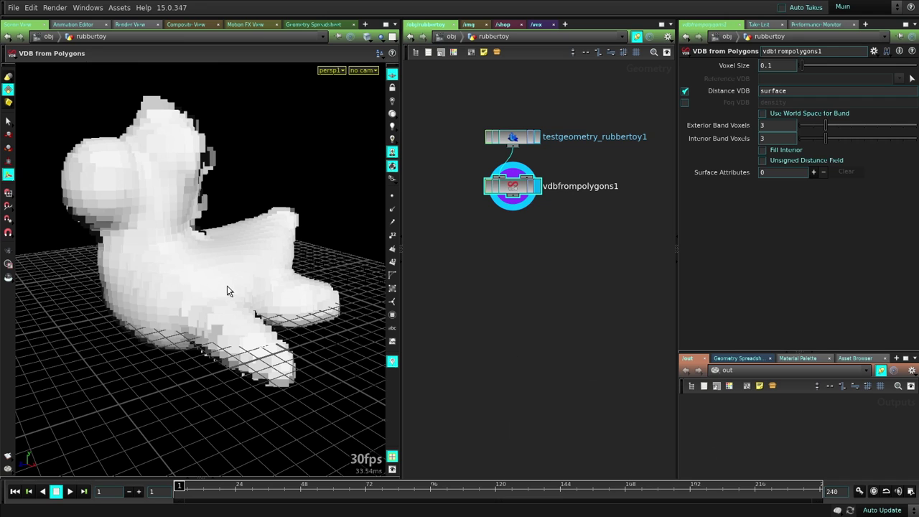
left_click(684, 102)
left_click(683, 90)
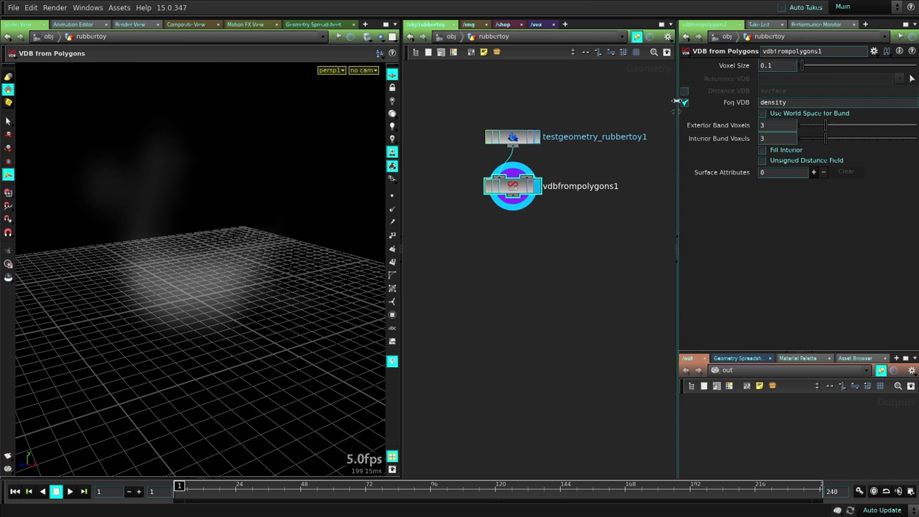
middle_click(514, 186)
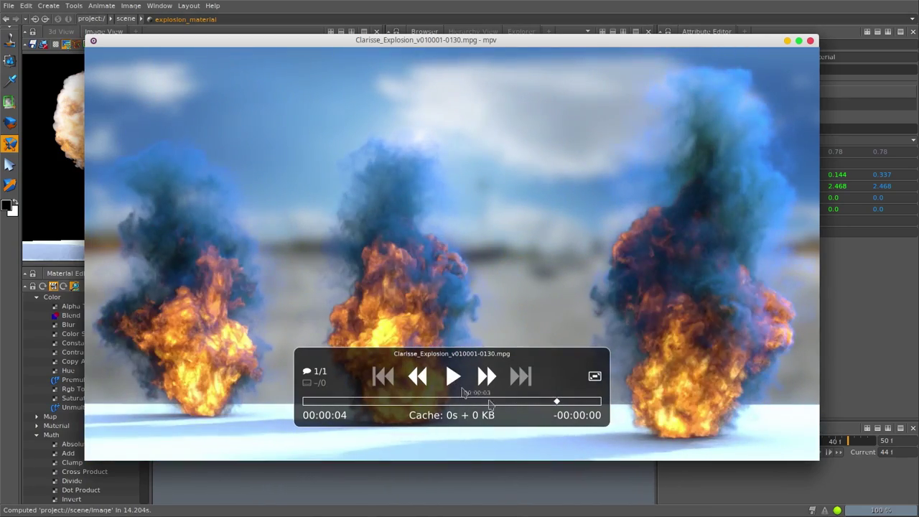
Pause the explosion clip, jump back to the first second, then skip ahead to the larger explosions.
left_click(451, 380)
left_click(366, 404)
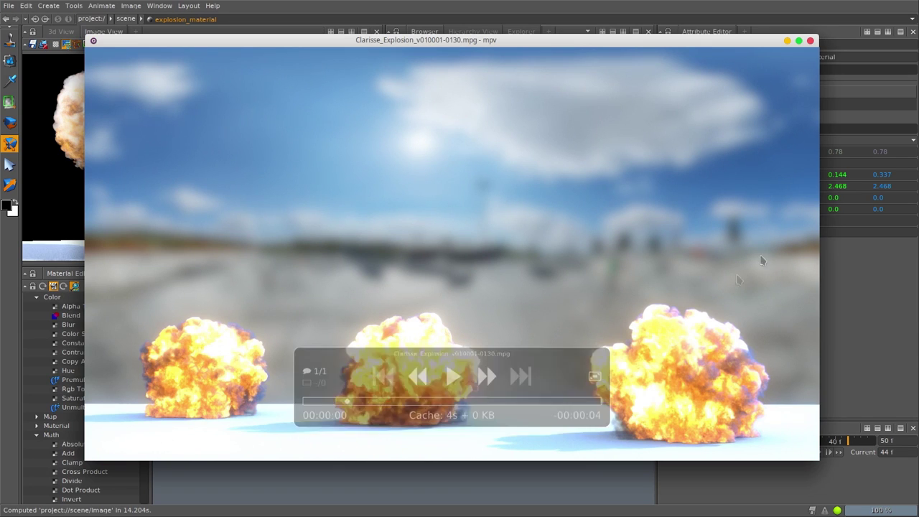
left_click(381, 402)
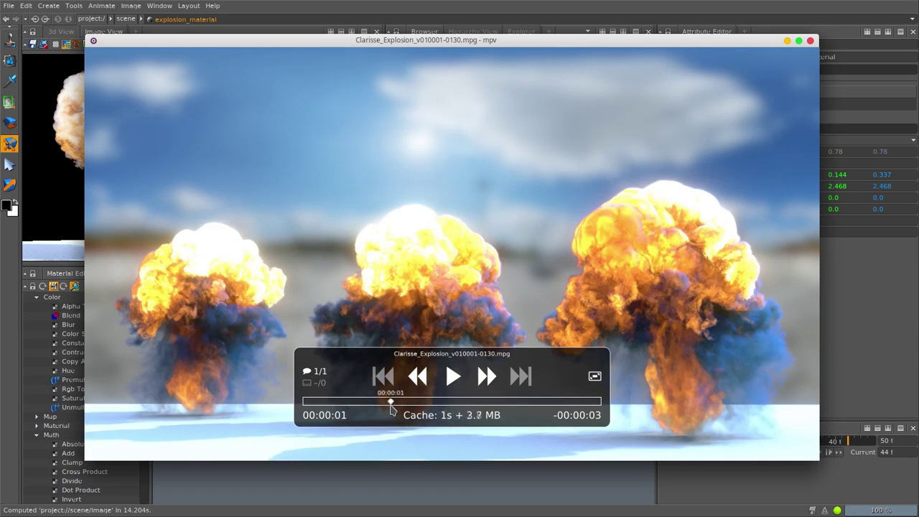